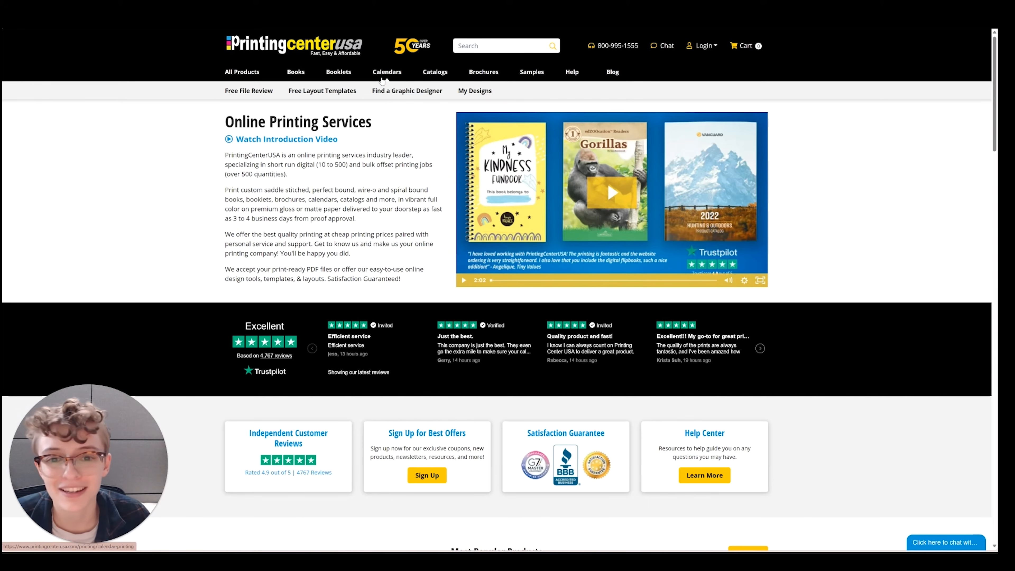
# - Start an 11 x 8.5 wall calendar in the free design tool using Template #1, Saddle Stitch binding and 12 Month (28 Pages)
pyautogui.click(391, 72)
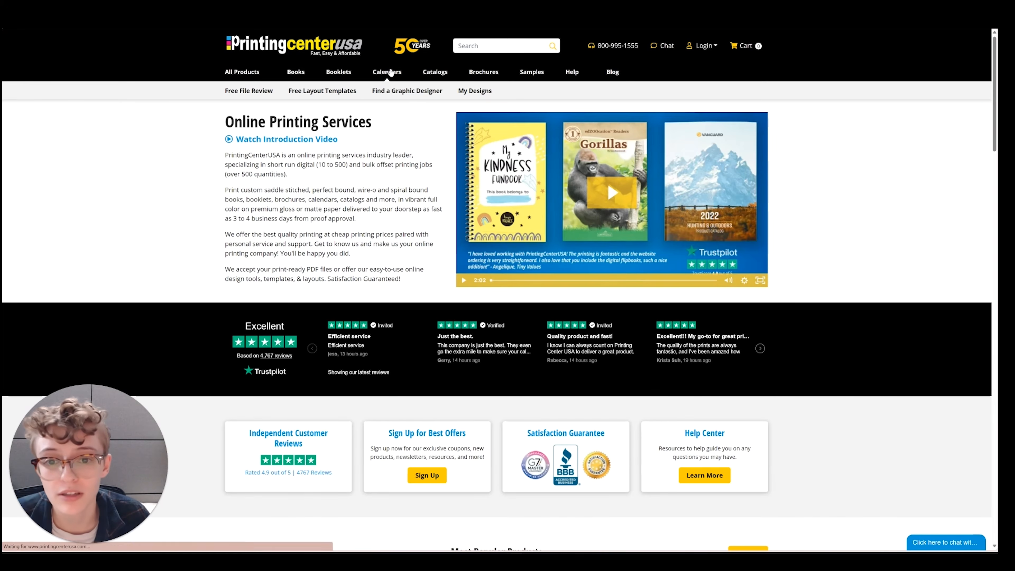
pyautogui.click(319, 280)
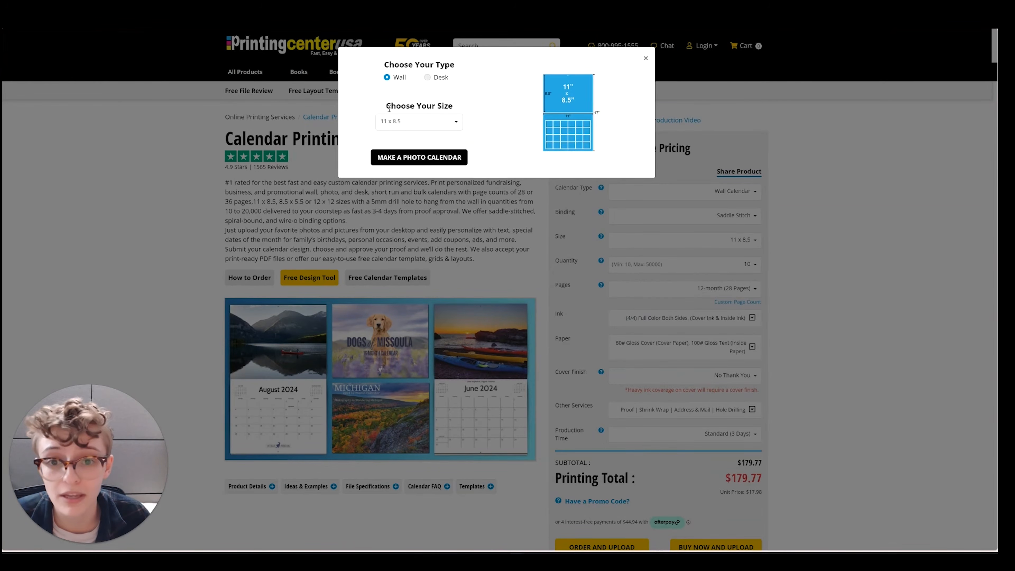
pyautogui.click(396, 162)
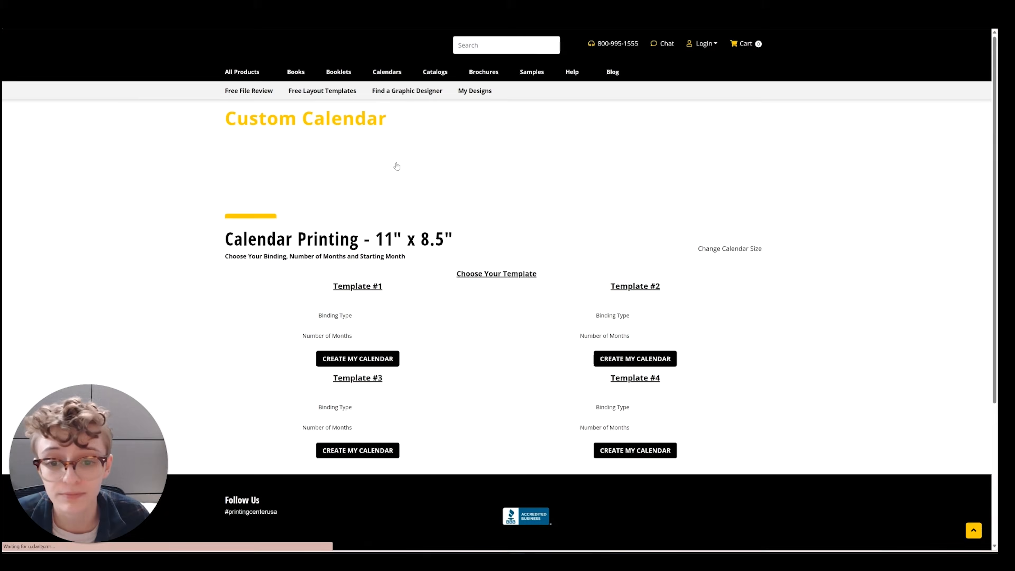
pyautogui.scroll(-8, 379, 325)
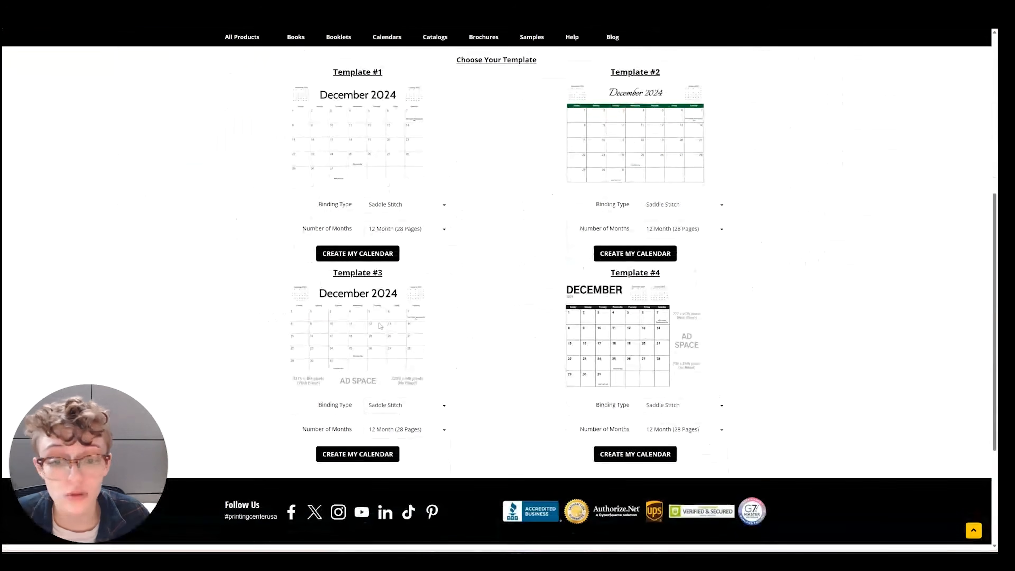
pyautogui.click(357, 254)
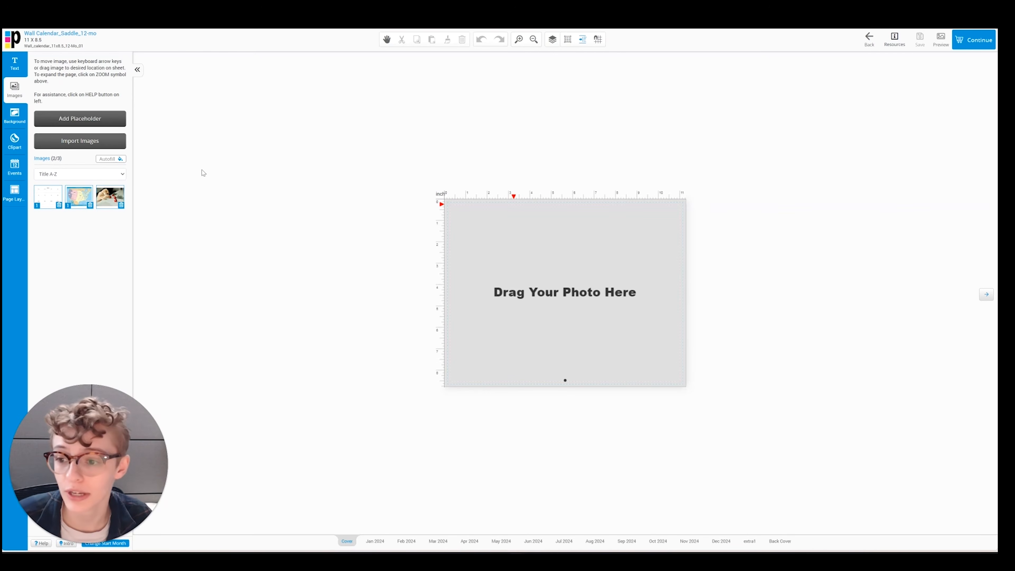
# - Upload the photo of the cat playing with red ornaments, import it, and place it as the cover picture
pyautogui.click(116, 144)
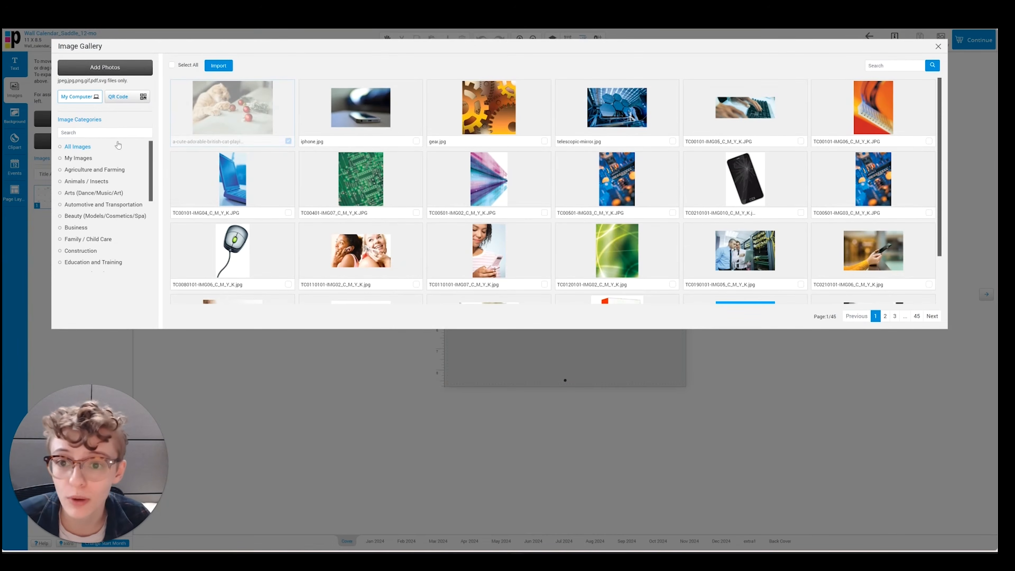
pyautogui.click(107, 68)
pyautogui.doubleClick(107, 67)
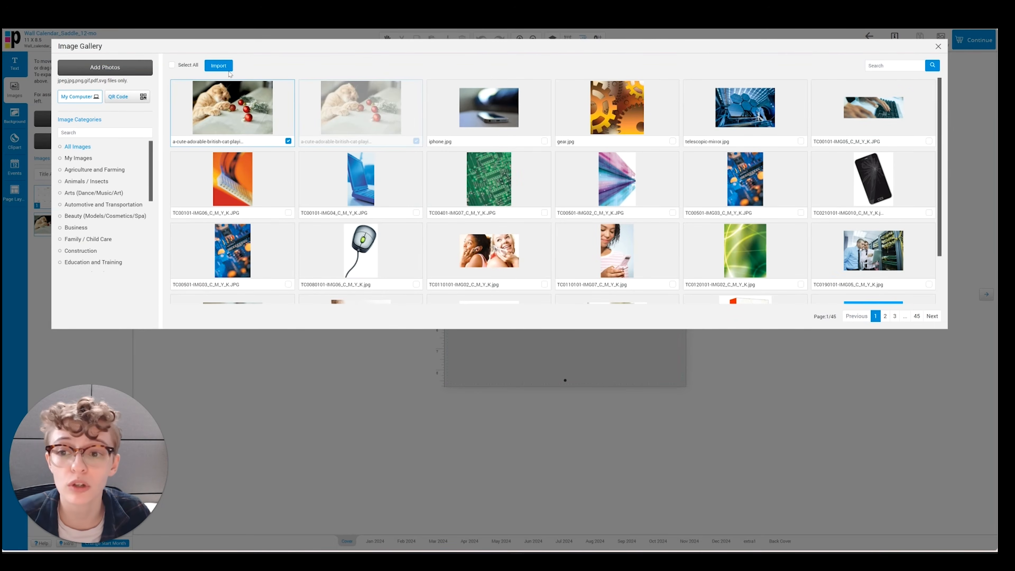
pyautogui.click(223, 66)
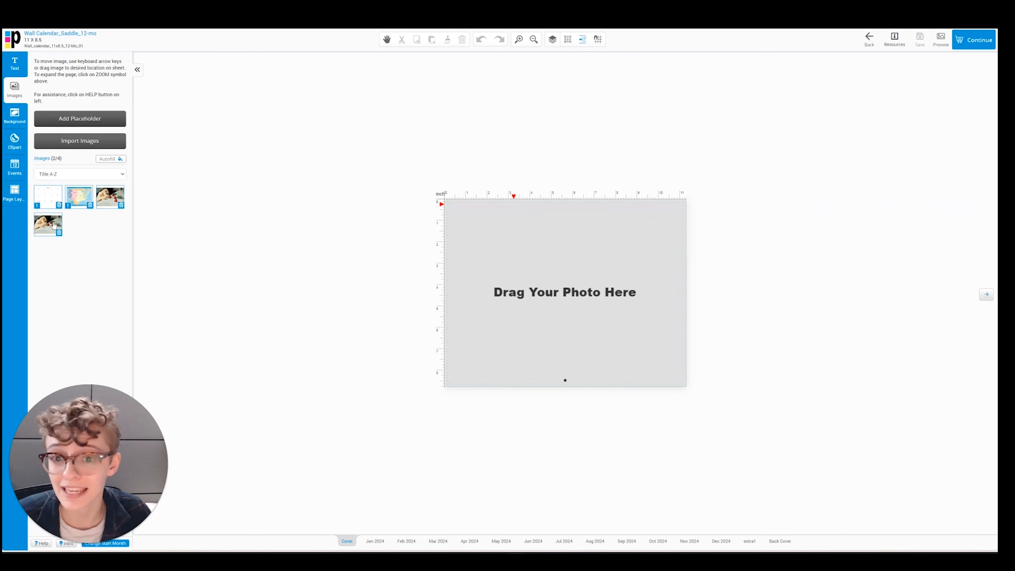
pyautogui.moveTo(54, 225); pyautogui.dragTo(505, 250)
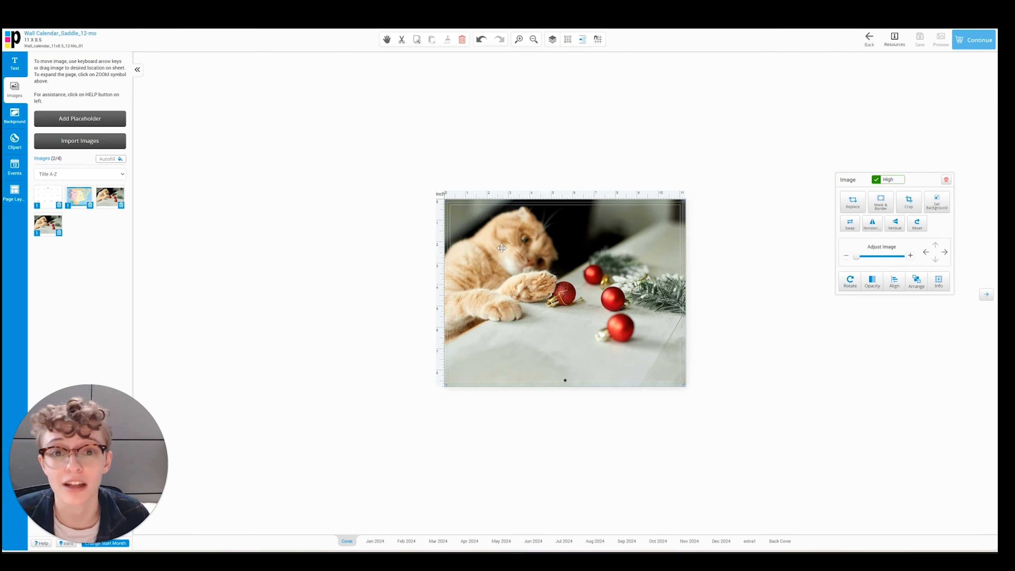
pyautogui.click(550, 84)
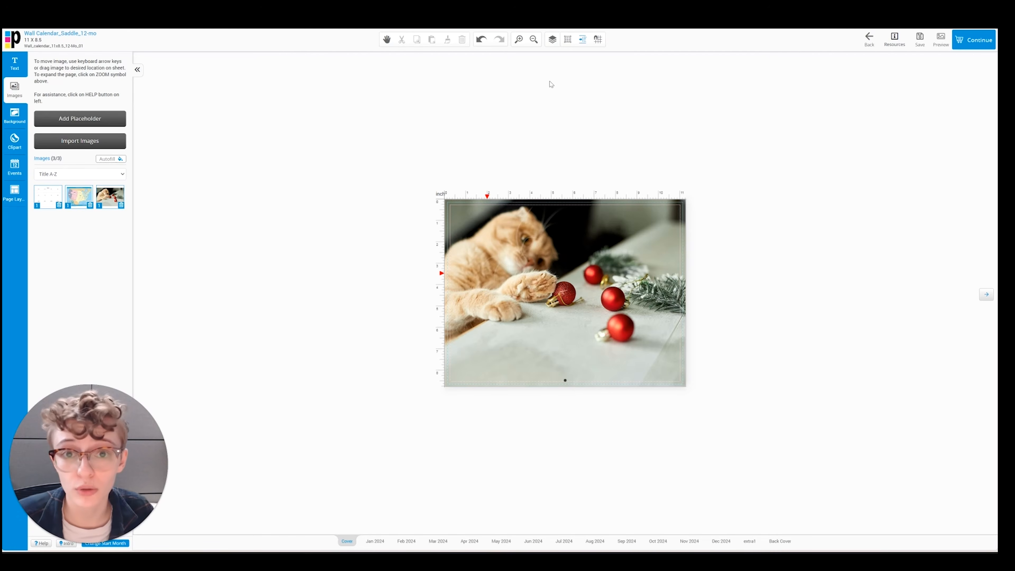
# - Try a "hello" heading with its text effect options on the cover photo and delete it
pyautogui.click(15, 68)
pyautogui.click(69, 67)
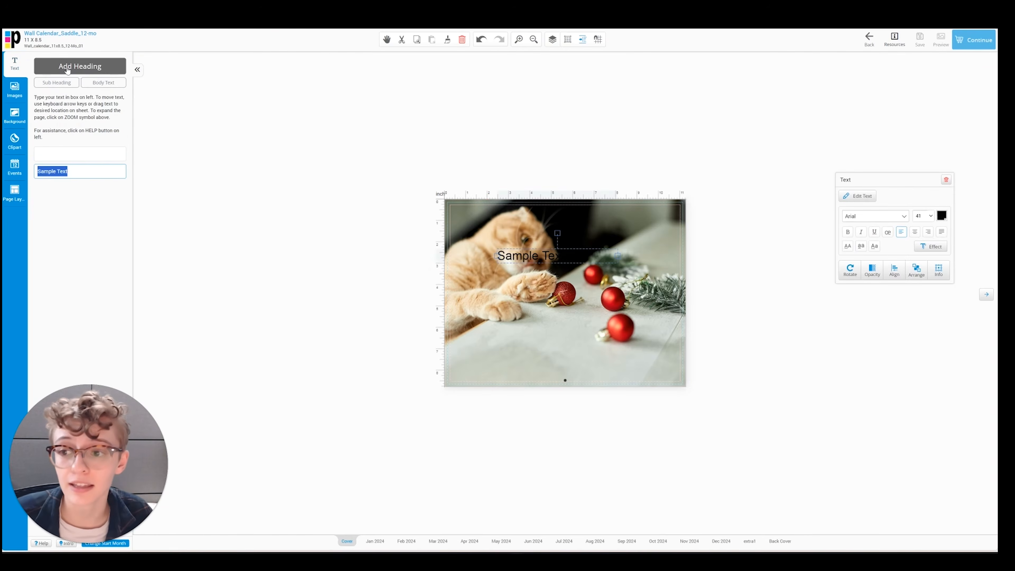
pyautogui.write('hello')
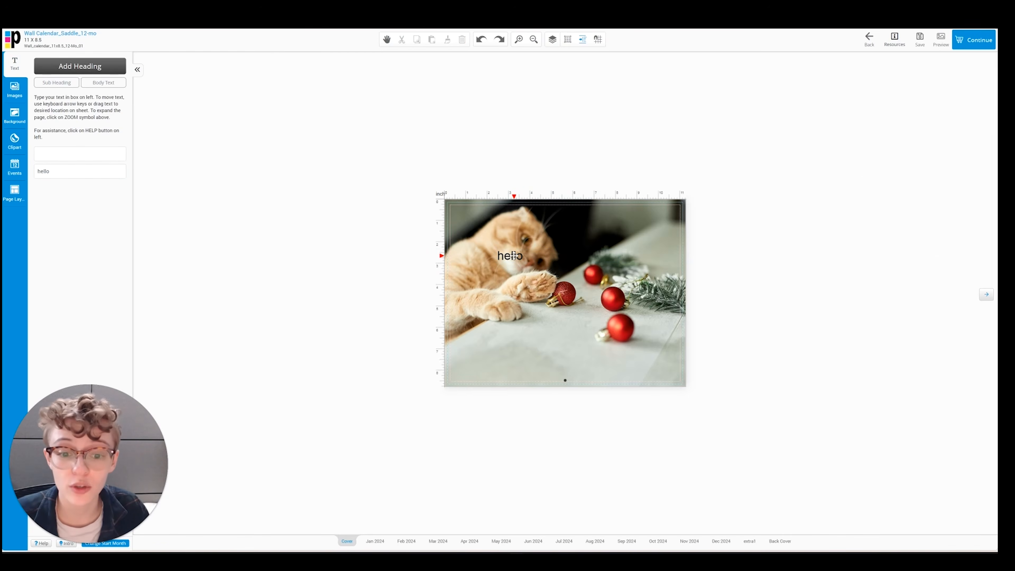
pyautogui.click(513, 255)
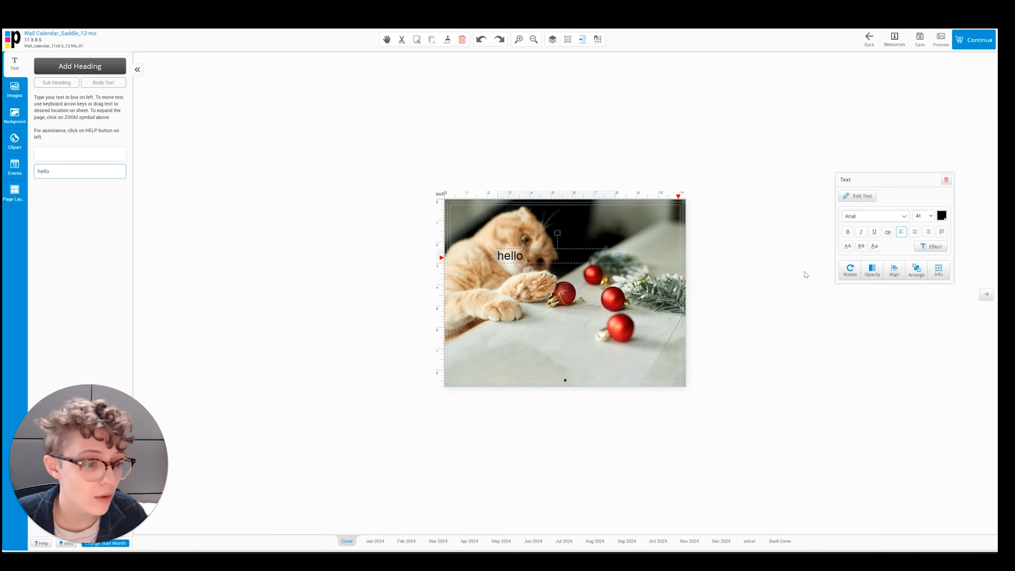
pyautogui.click(929, 247)
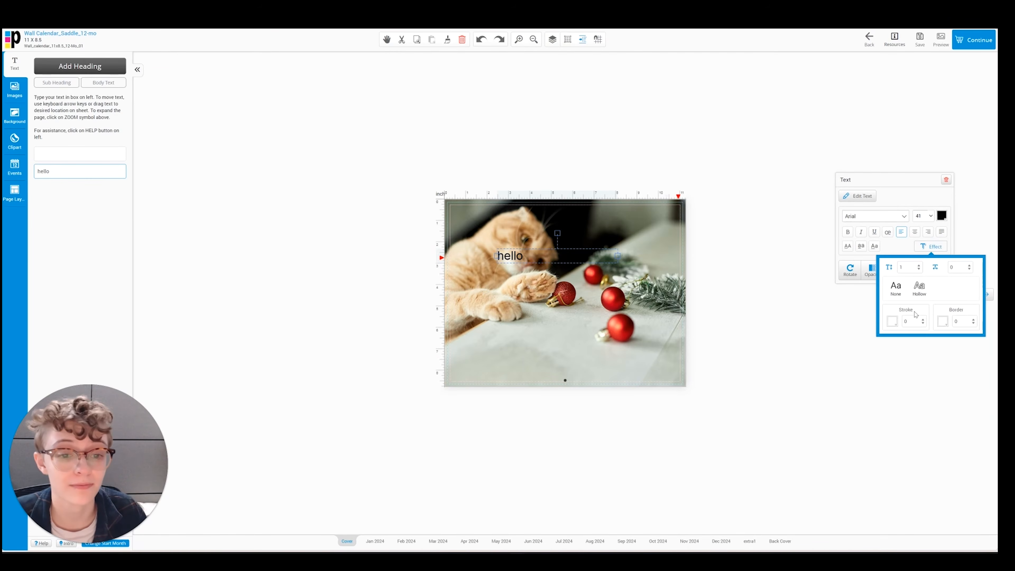
pyautogui.press('Delete')
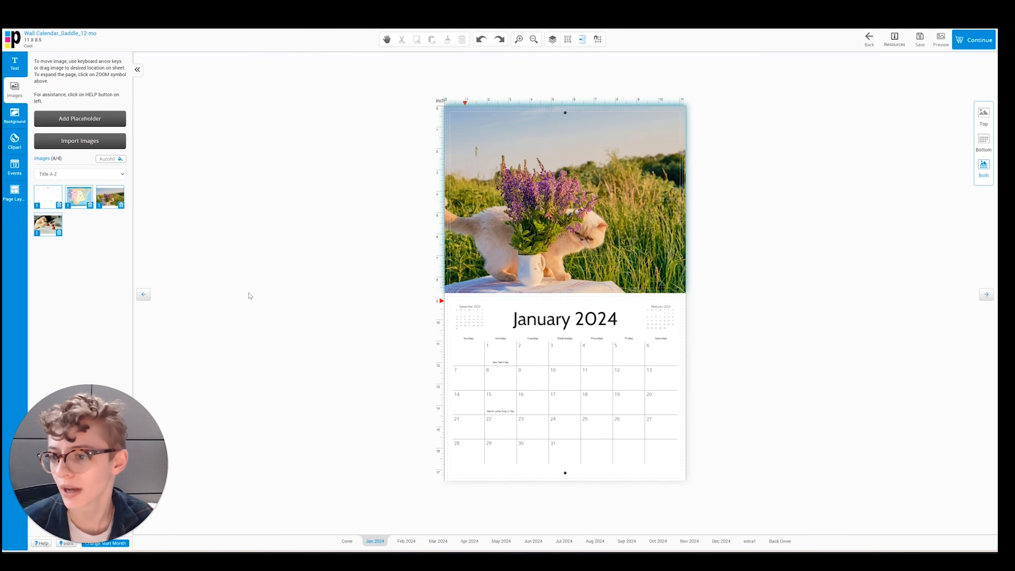
# - Apply the pastel rainbow background to the January 2024 grid and place a flying bird clipart beside the month title
pyautogui.click(15, 116)
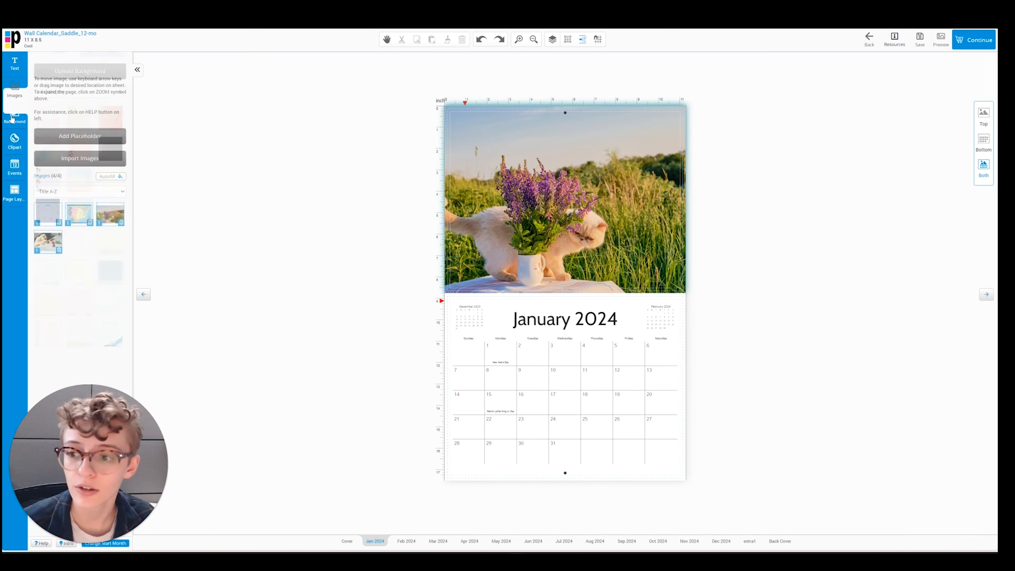
pyautogui.moveTo(80, 231); pyautogui.dragTo(496, 359)
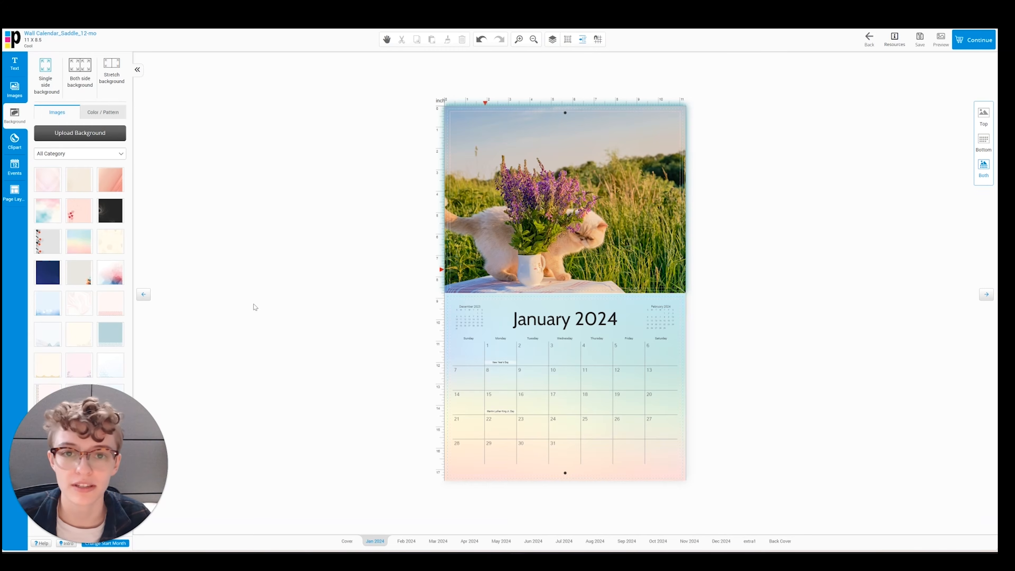
pyautogui.click(16, 140)
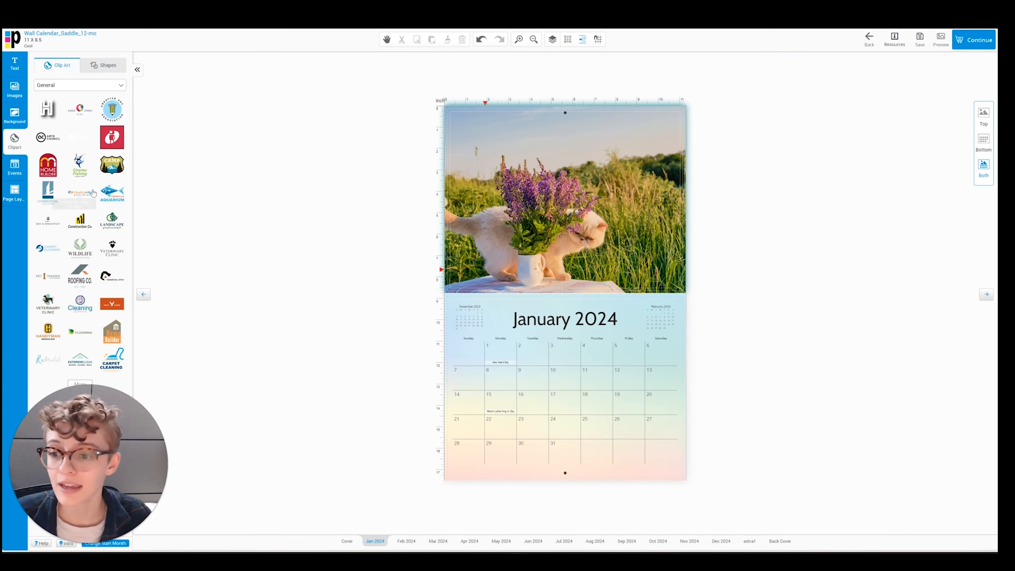
pyautogui.click(97, 88)
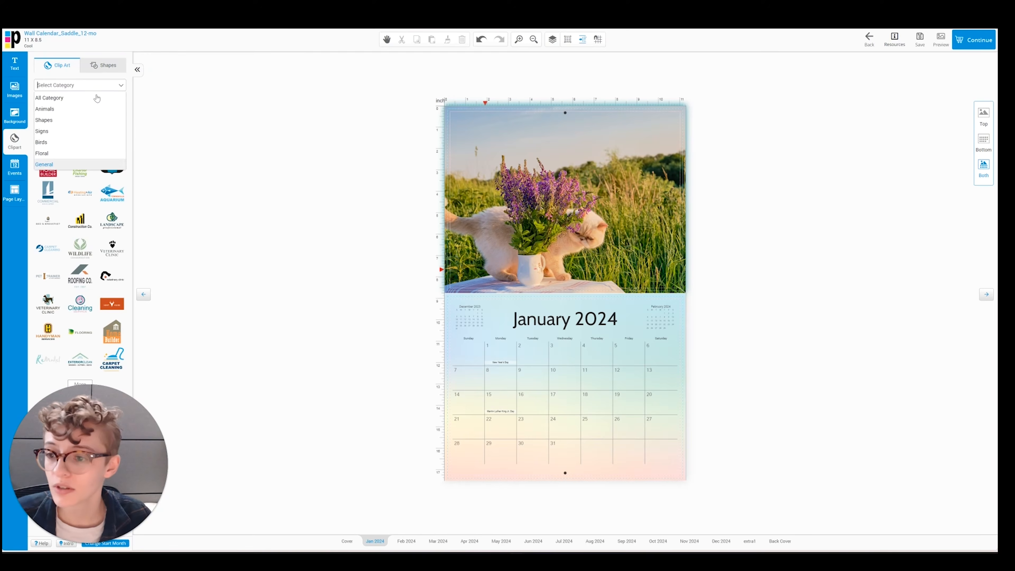
pyautogui.click(76, 142)
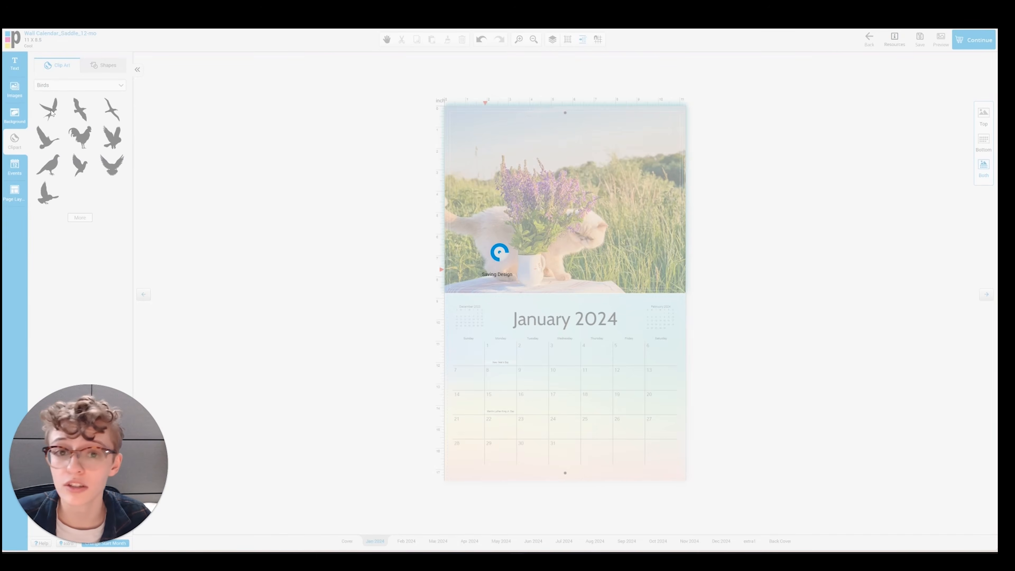
pyautogui.moveTo(52, 113); pyautogui.dragTo(501, 331)
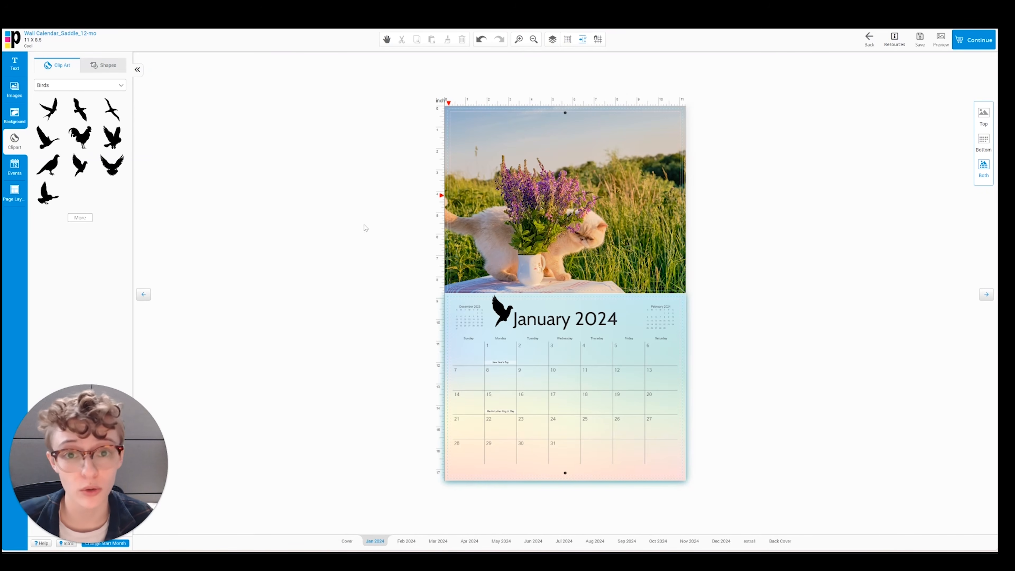
# - Add a custom event named "happy birthday" on 01-January-2024
pyautogui.click(14, 167)
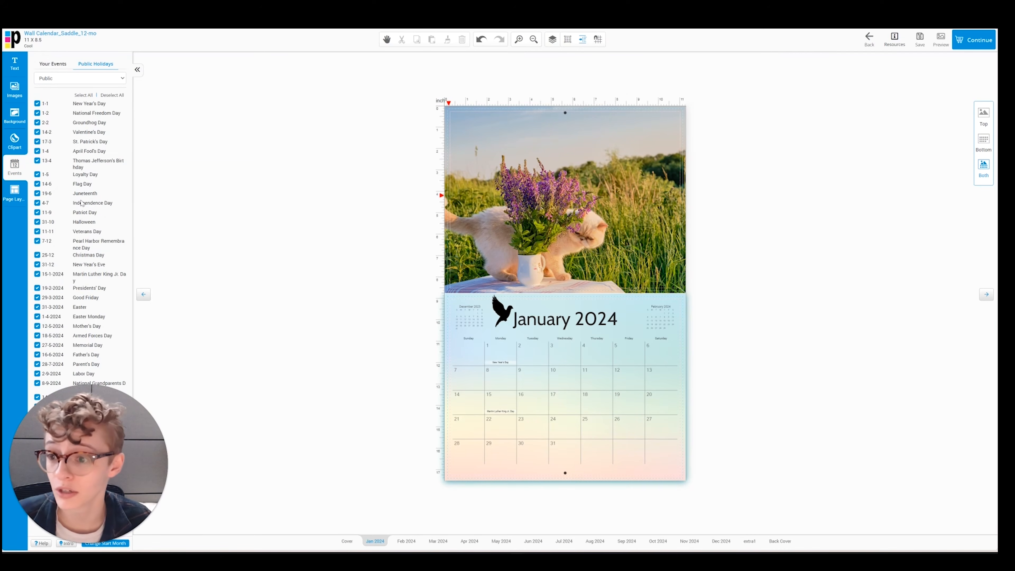
pyautogui.click(54, 65)
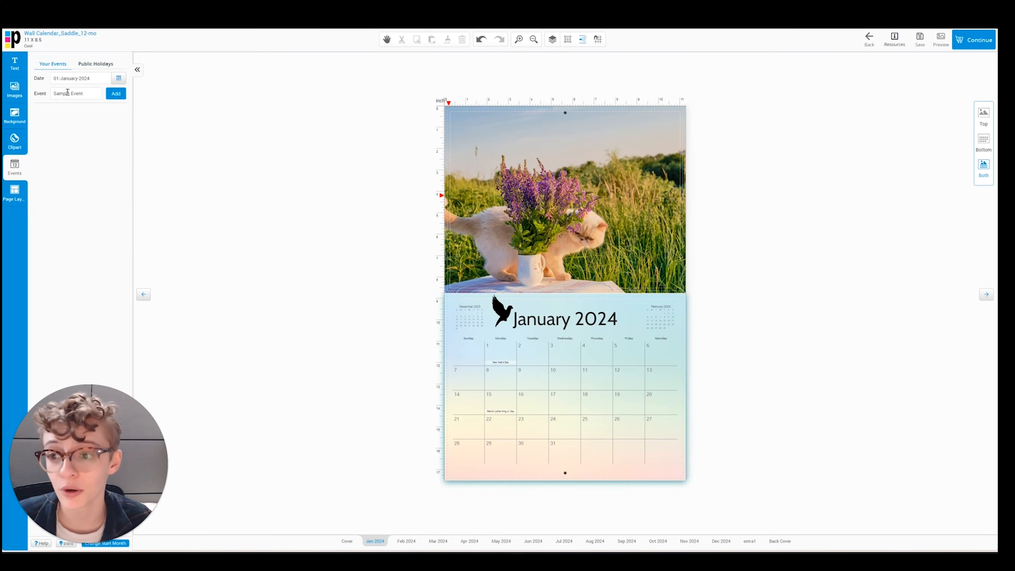
pyautogui.click(90, 80)
pyautogui.moveTo(88, 97); pyautogui.dragTo(41, 100)
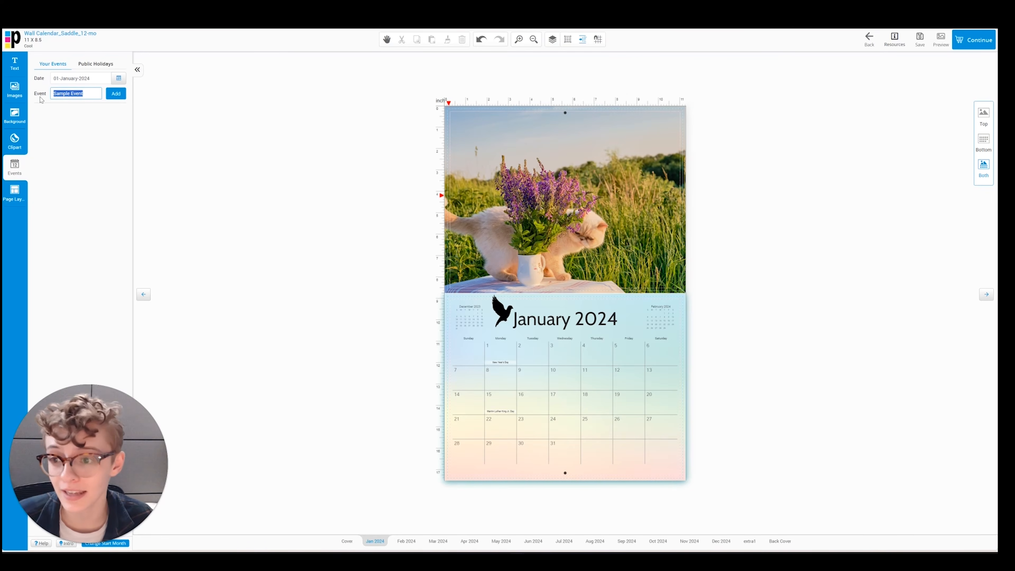
pyautogui.write('birthday')
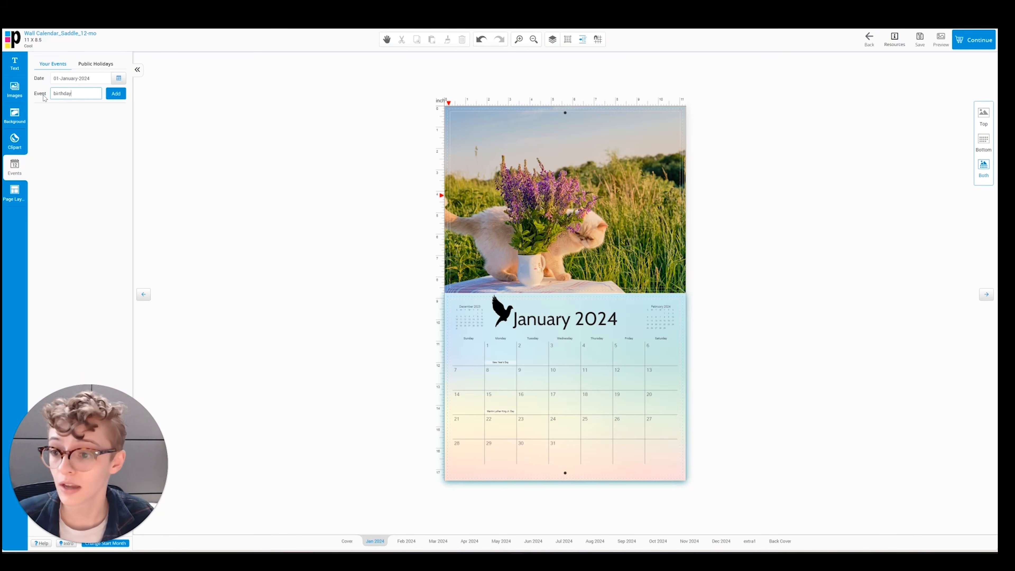
pyautogui.click(116, 97)
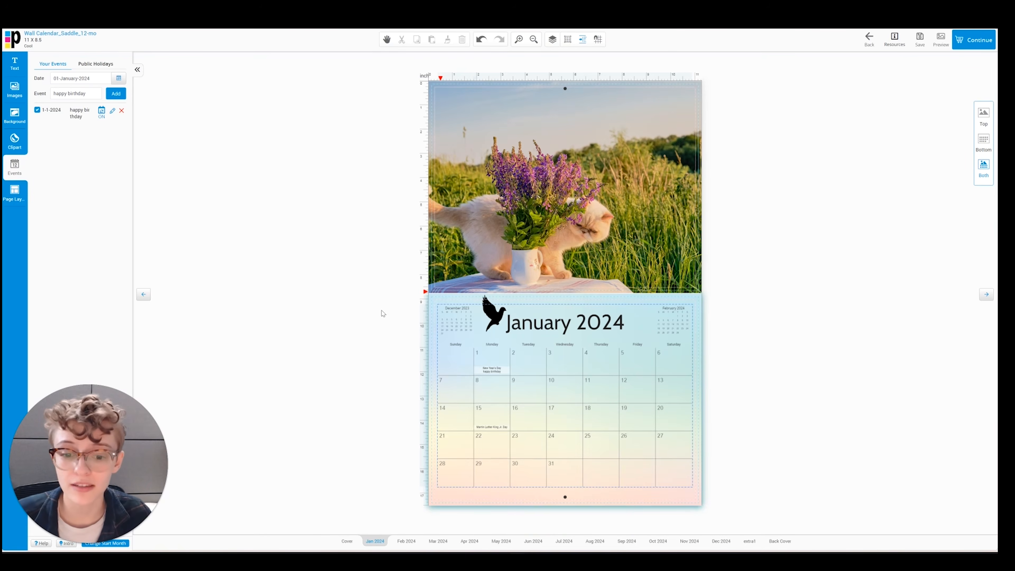
# - Add the colored balloons icon to the January 1 date cell and save the event changes
pyautogui.click(482, 354)
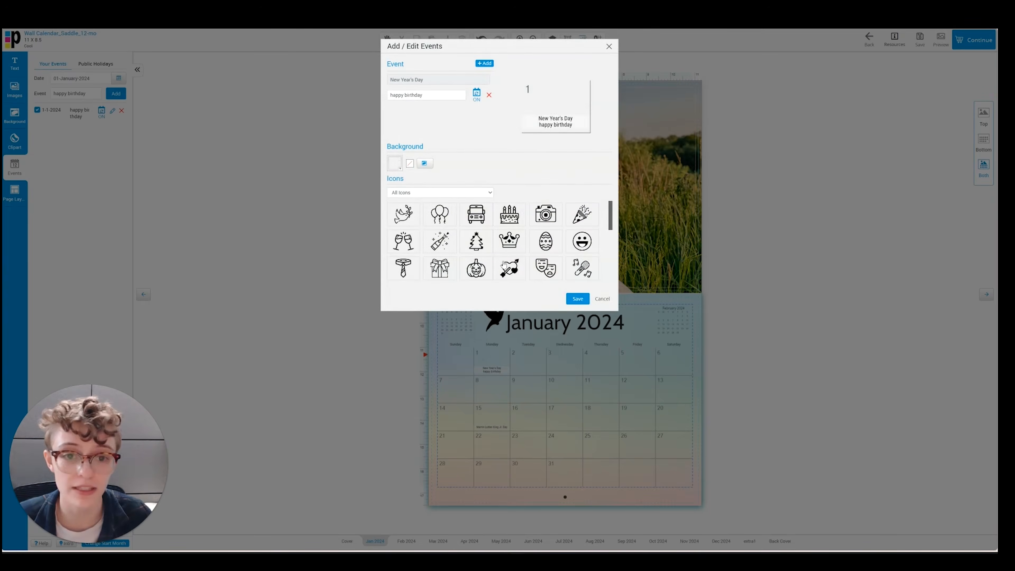
pyautogui.scroll(-3, 504, 266)
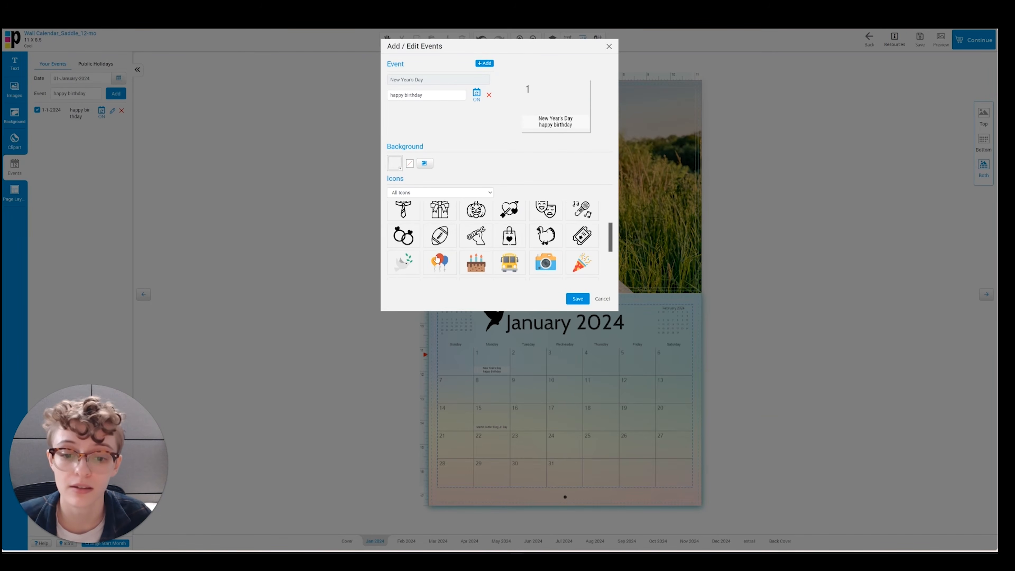
pyautogui.click(437, 260)
pyautogui.click(571, 299)
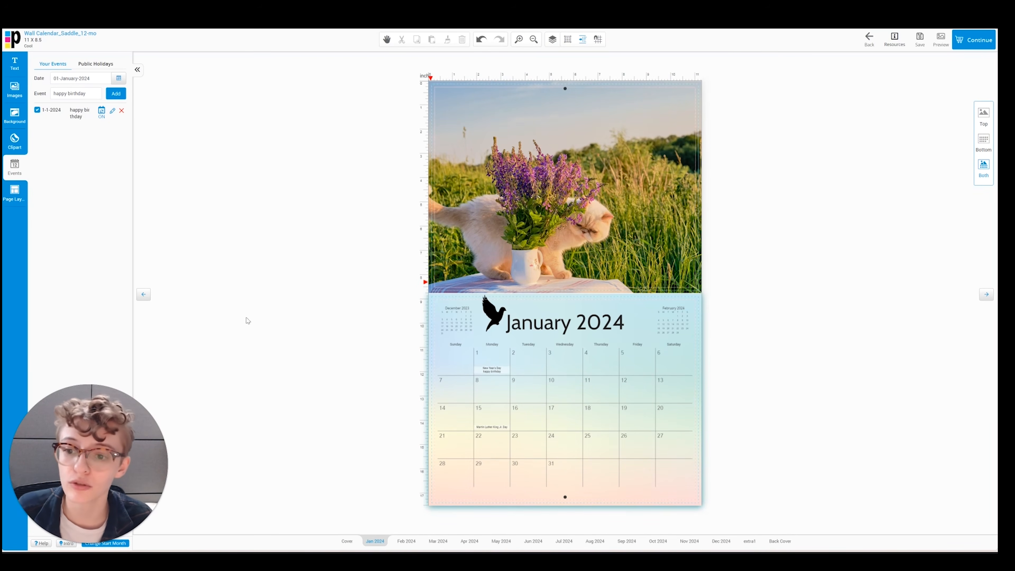
# - Apply the eight-photo layout with two rows of four to the May 2024 picture area and check the June 2024 page
pyautogui.click(23, 200)
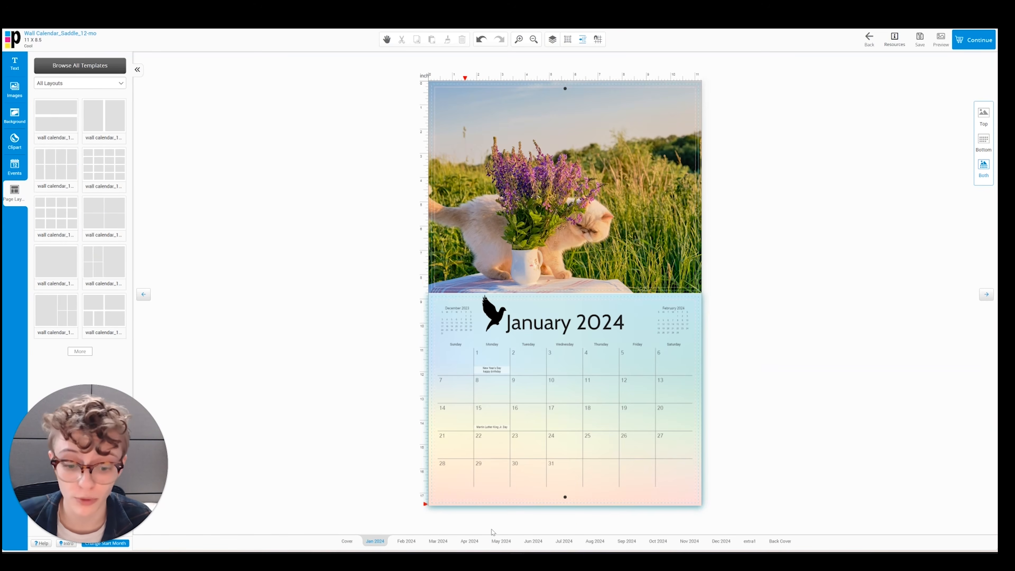
pyautogui.click(501, 540)
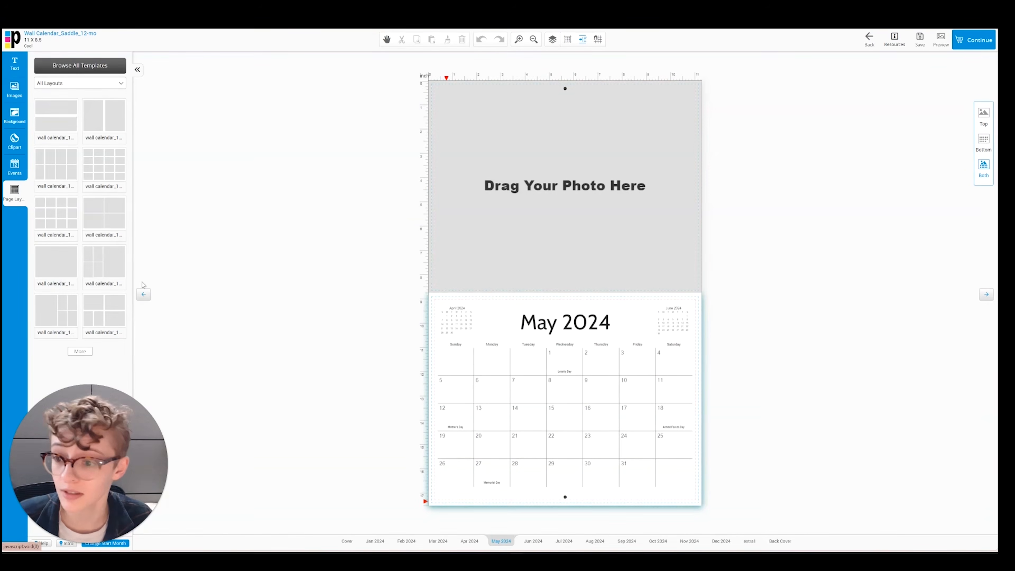
pyautogui.click(59, 172)
pyautogui.click(538, 91)
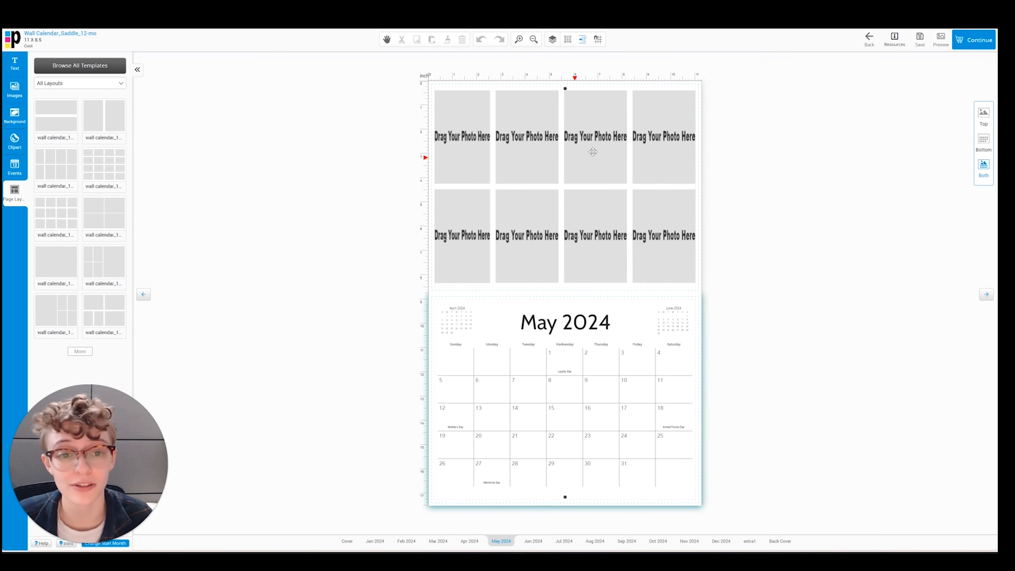
pyautogui.click(534, 542)
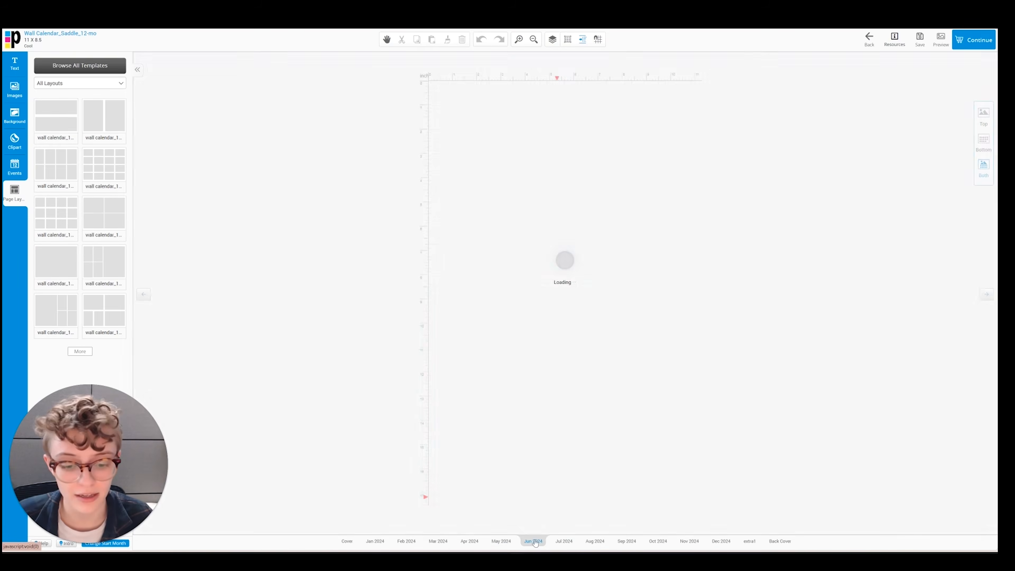
pyautogui.click(502, 544)
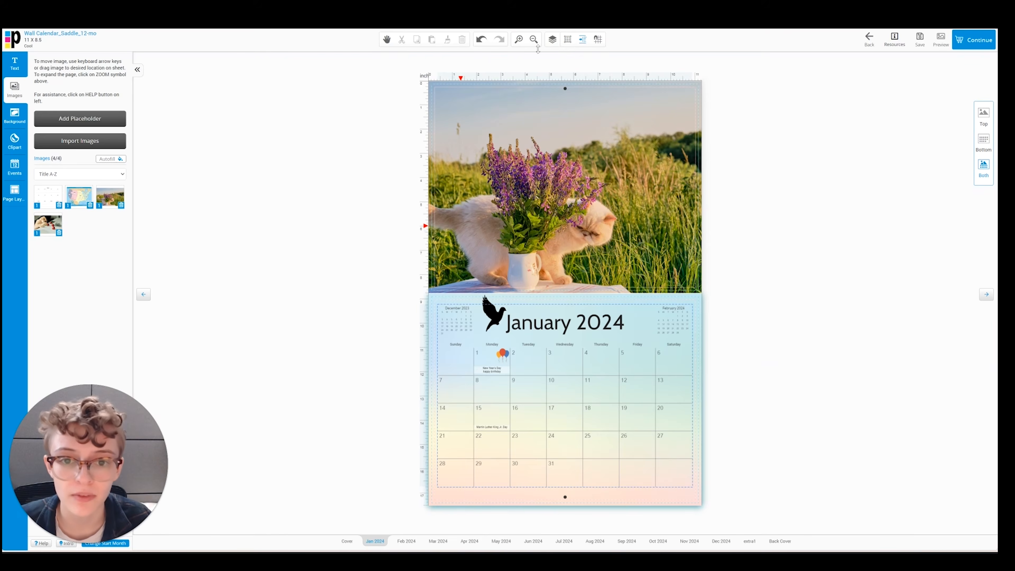
# - Reset the image adjustments of the January 2024 cat and flowers photo
pyautogui.click(581, 138)
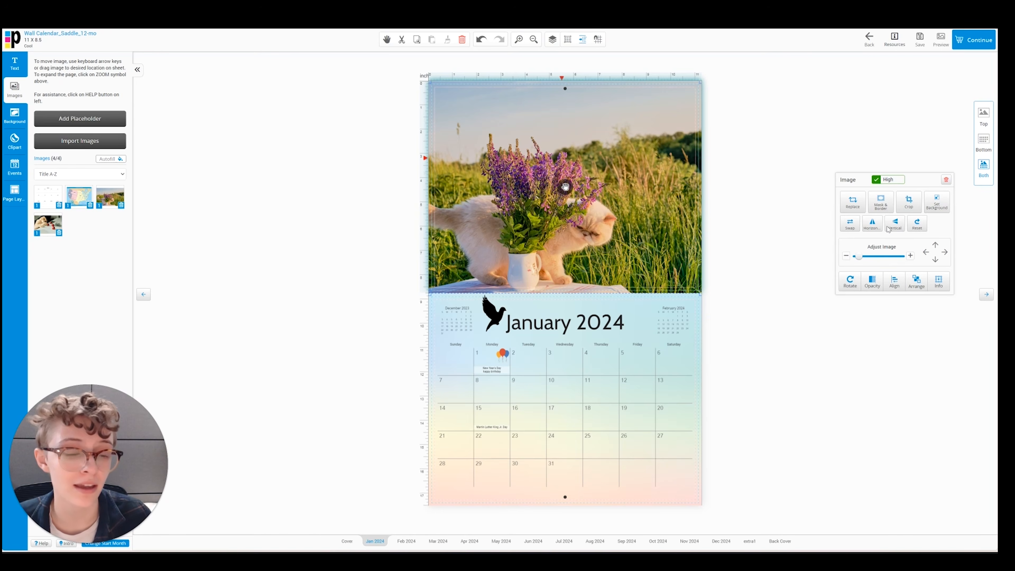
pyautogui.click(916, 224)
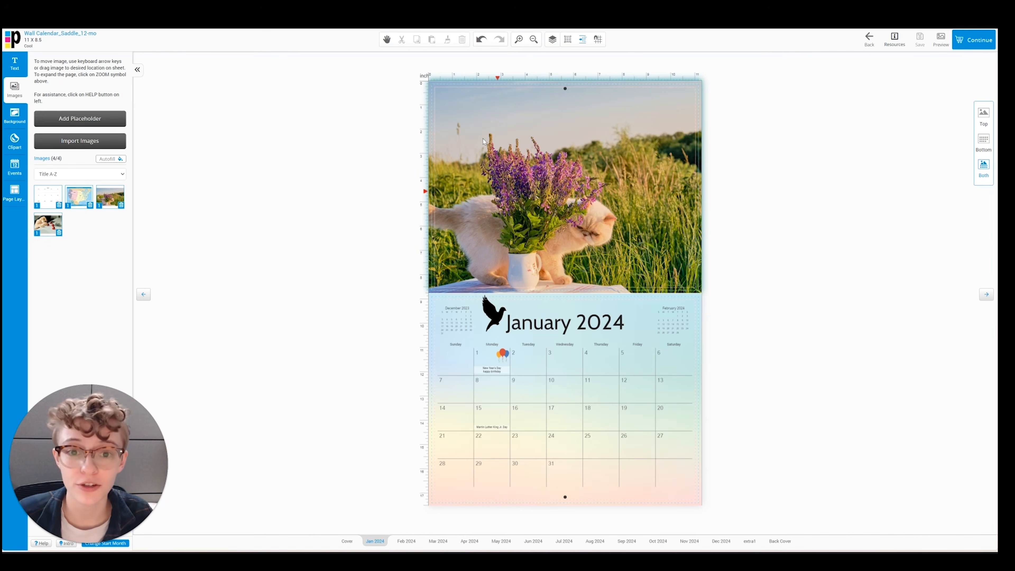